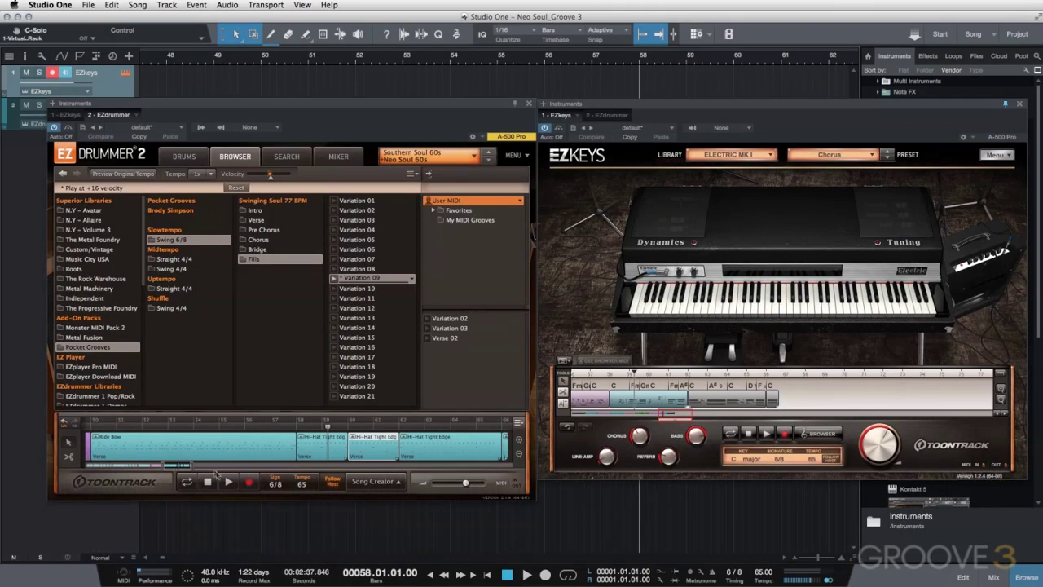
Move both instrument windows below the tracks, copy the whole EZdrummer song to its track as MIDI from bar 2, and turn off Follow Host
left_click_drag(194, 469, 167, 468)
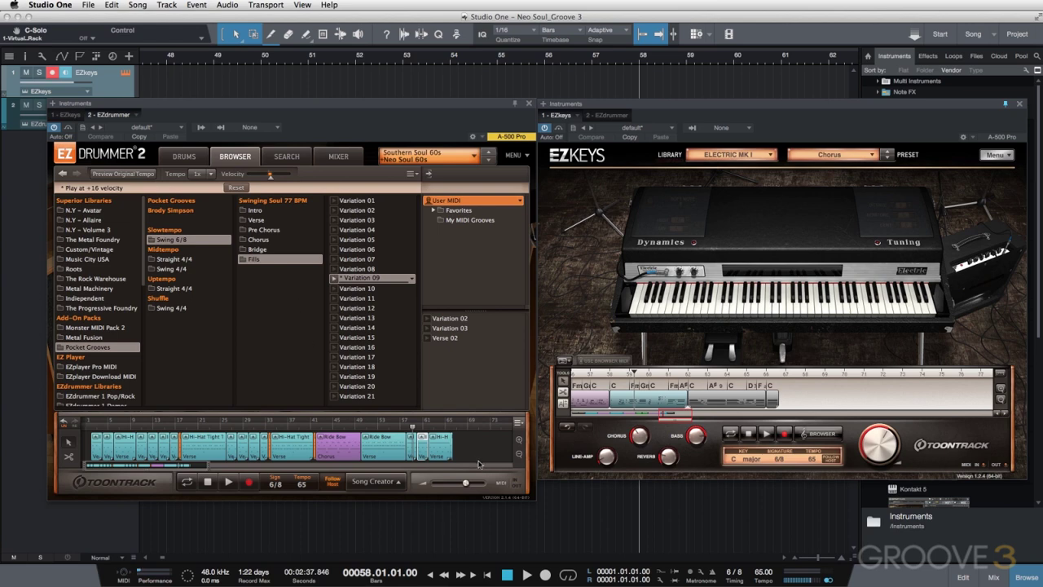
left_click_drag(480, 456, 66, 414)
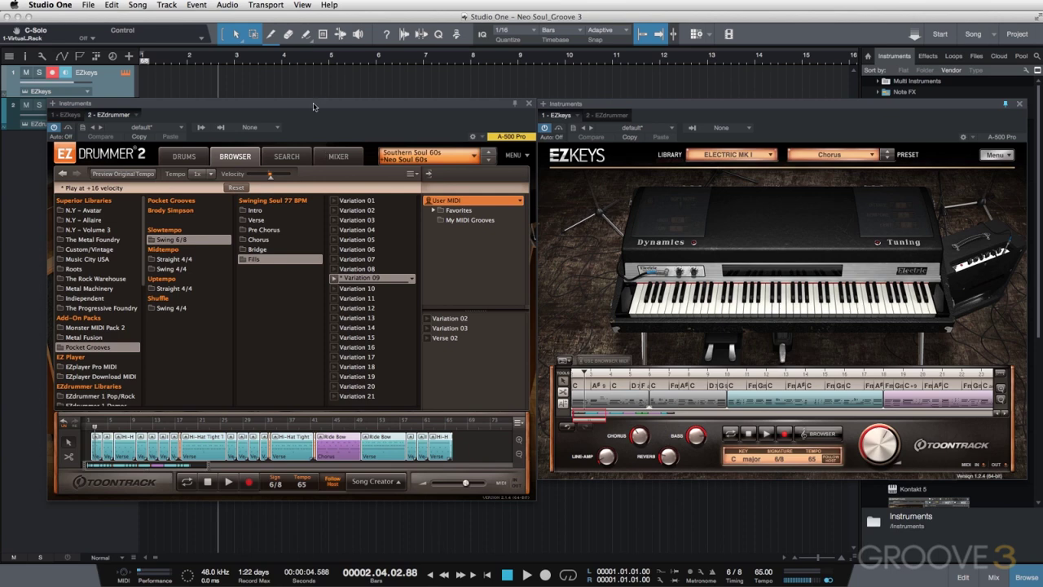
left_click_drag(313, 105, 313, 139)
left_click_drag(648, 106, 647, 139)
left_click_drag(96, 486, 220, 108)
left_click(331, 517)
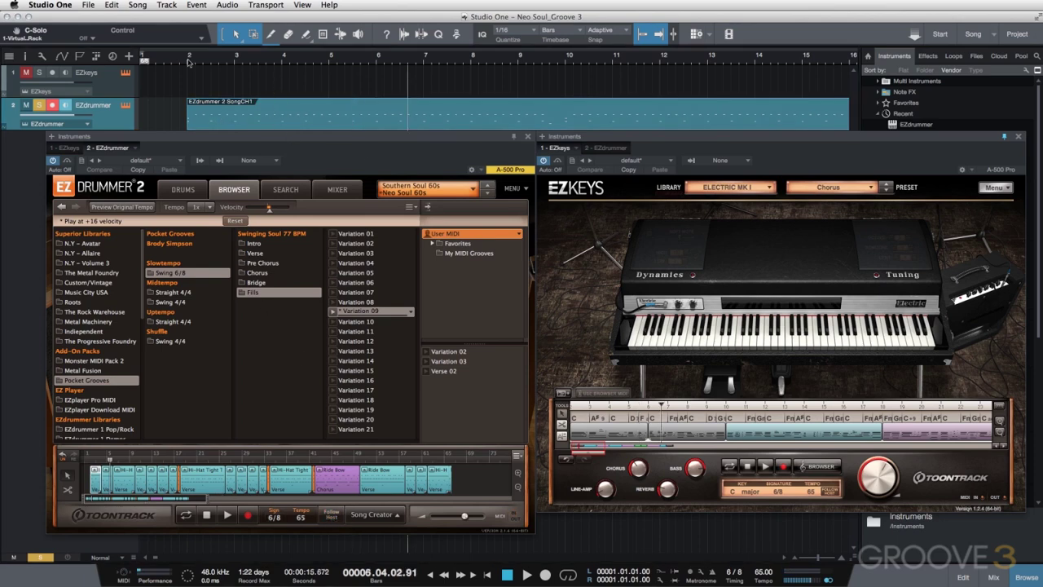
Close both instrument windows and open the EZdrummer part in a taller note editor with the browser hidden
left_click(527, 136)
left_click(1018, 136)
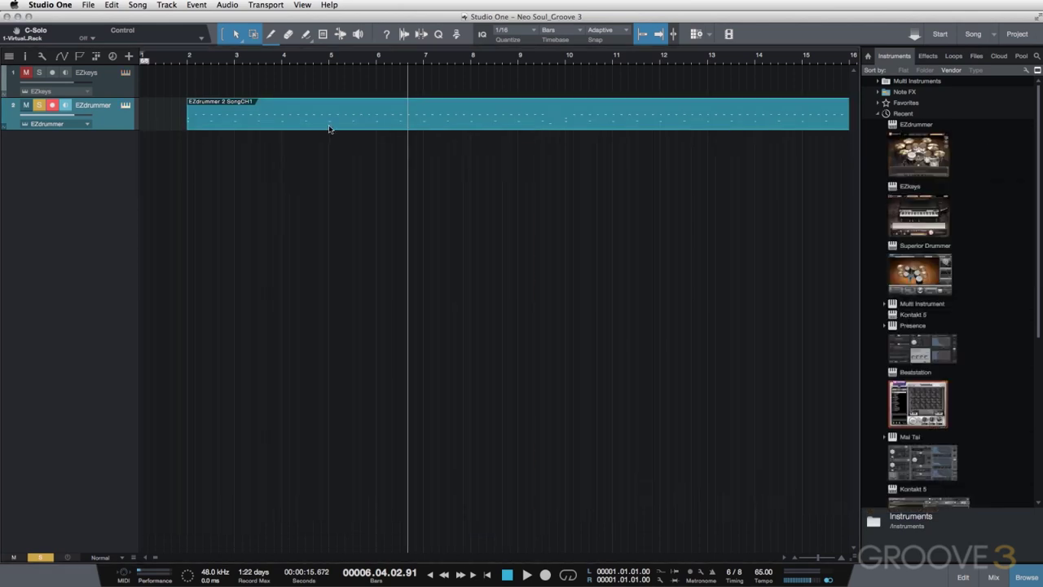
double_click(303, 128)
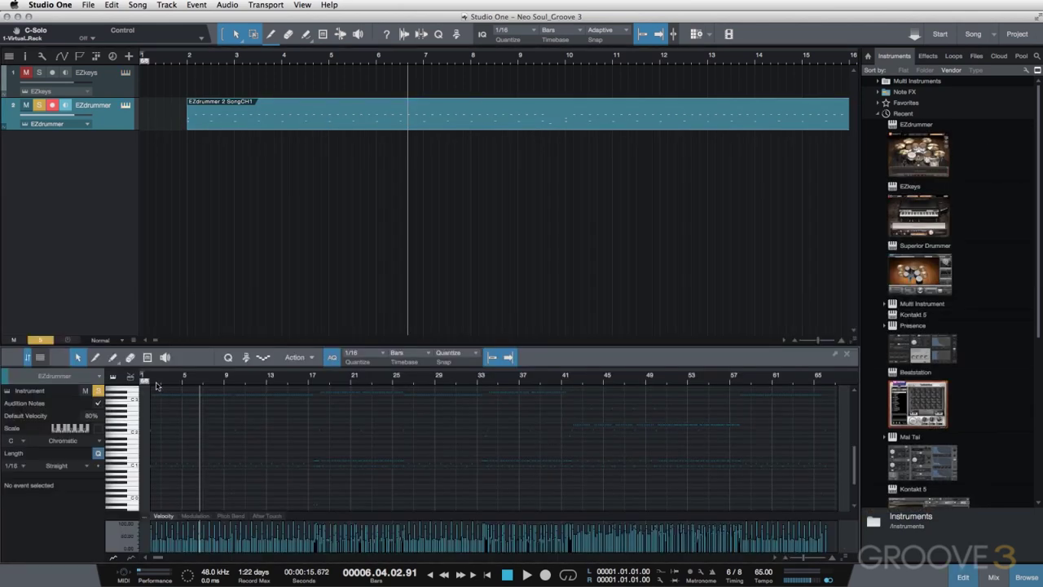
left_click_drag(152, 381, 173, 428)
left_click_drag(230, 345, 230, 226)
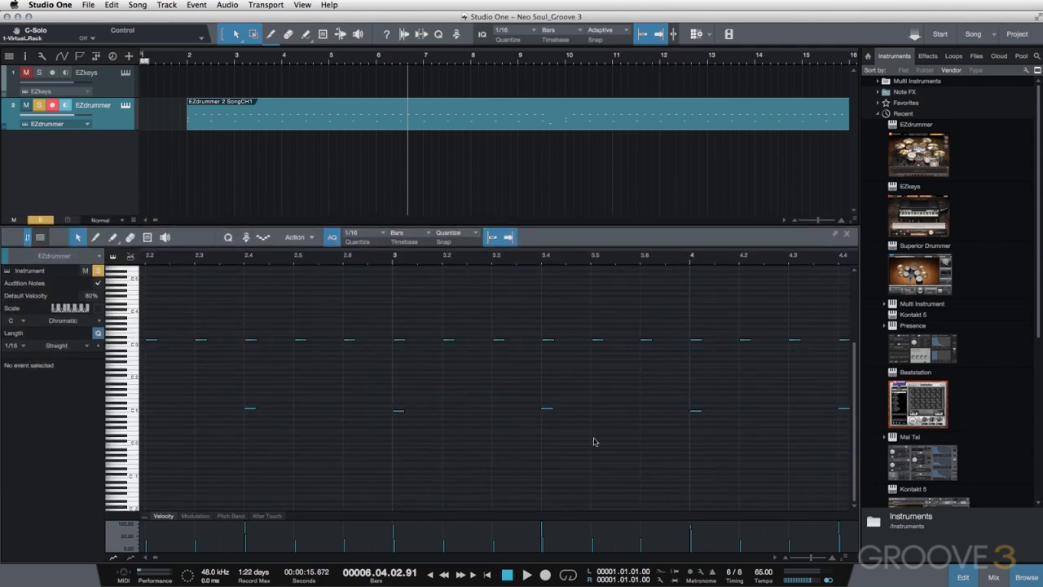
left_click(1019, 573)
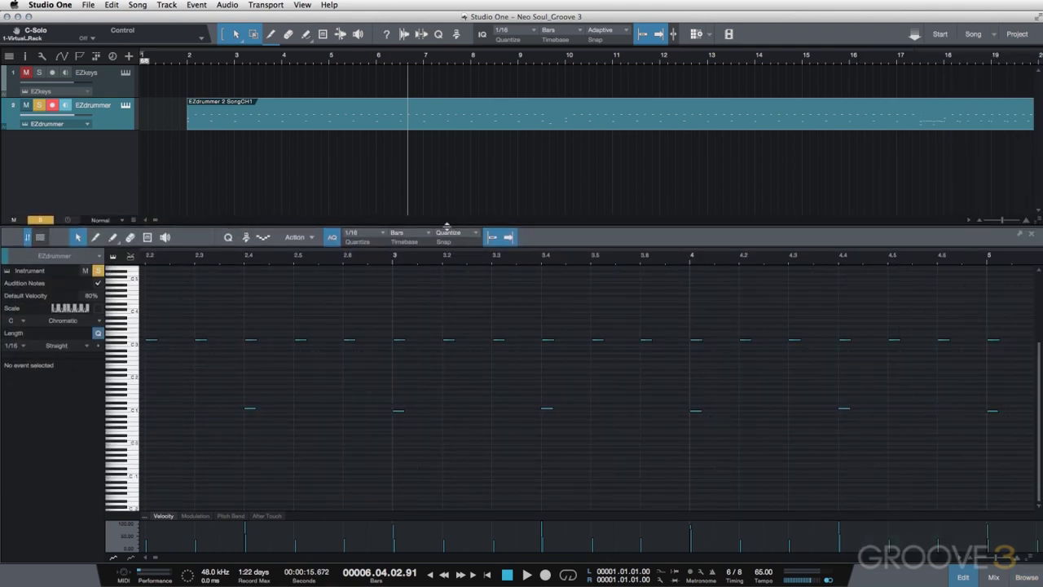
left_click_drag(446, 226, 447, 192)
Play the start of the EZdrummer part from bar 2 and enlarge the velocity lane in the note editor
key("space")
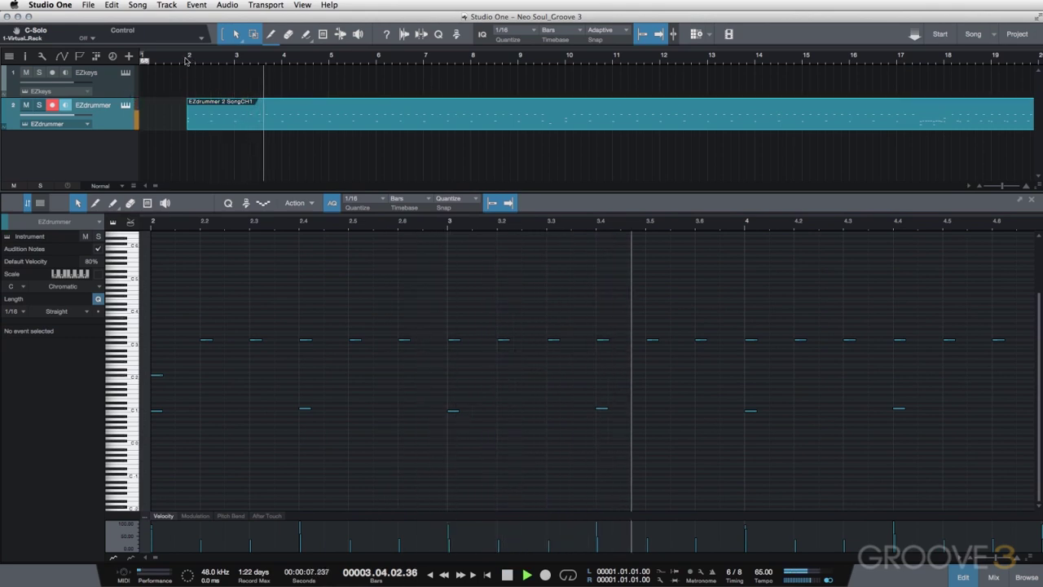
key("space")
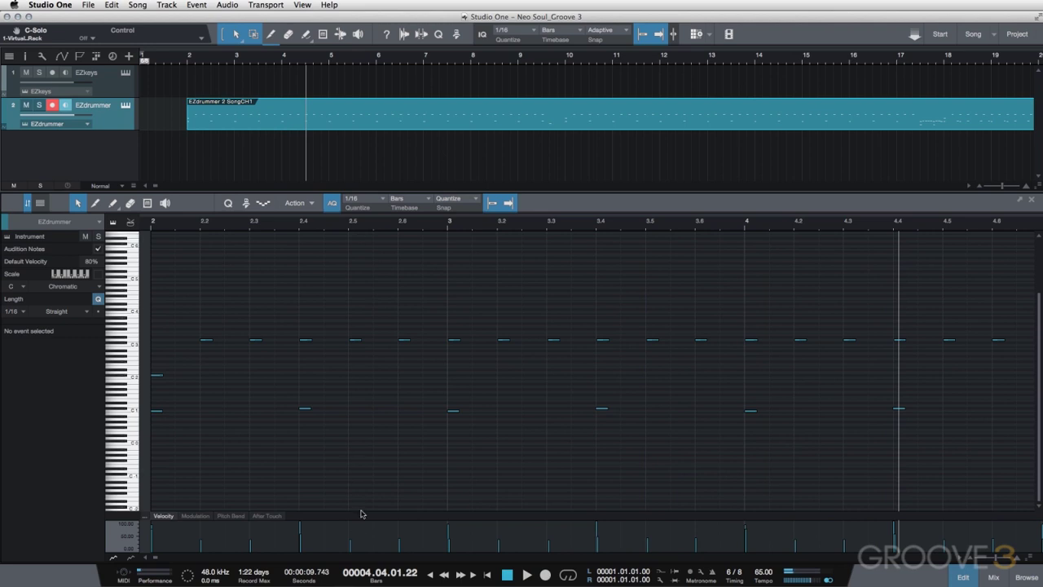
left_click_drag(361, 512, 361, 477)
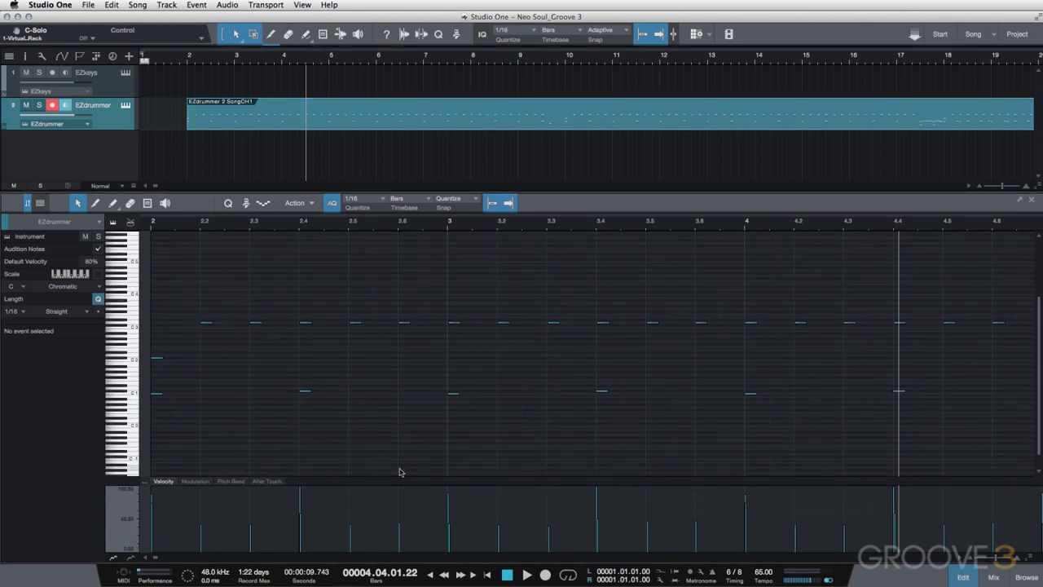
Close the note editor and open the EZkeys instrument window in the empty area below the tracks
left_click_drag(420, 55, 419, 24)
key("e")
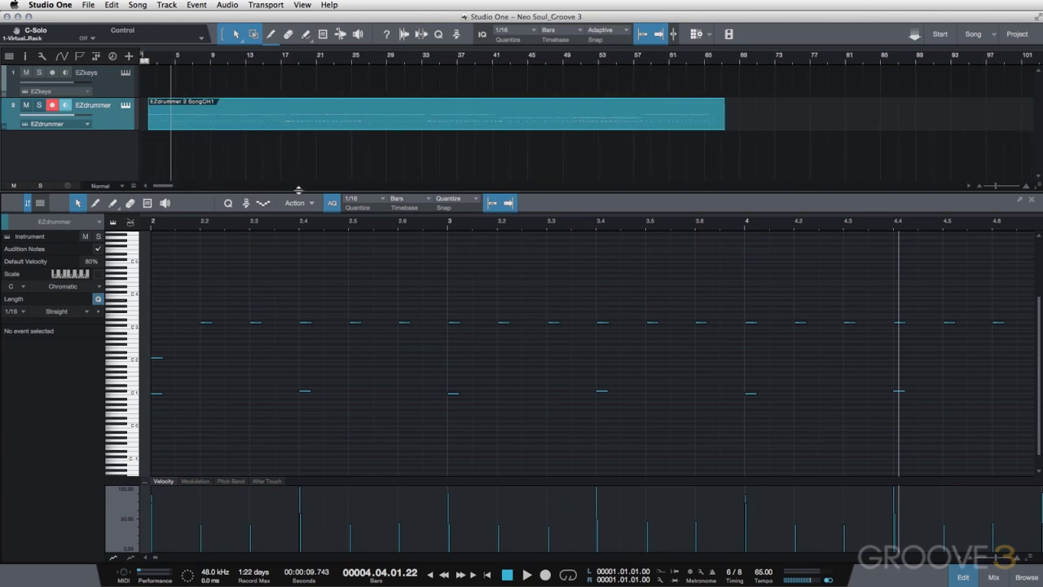
left_click(963, 577)
left_click(124, 74)
left_click_drag(776, 138, 512, 169)
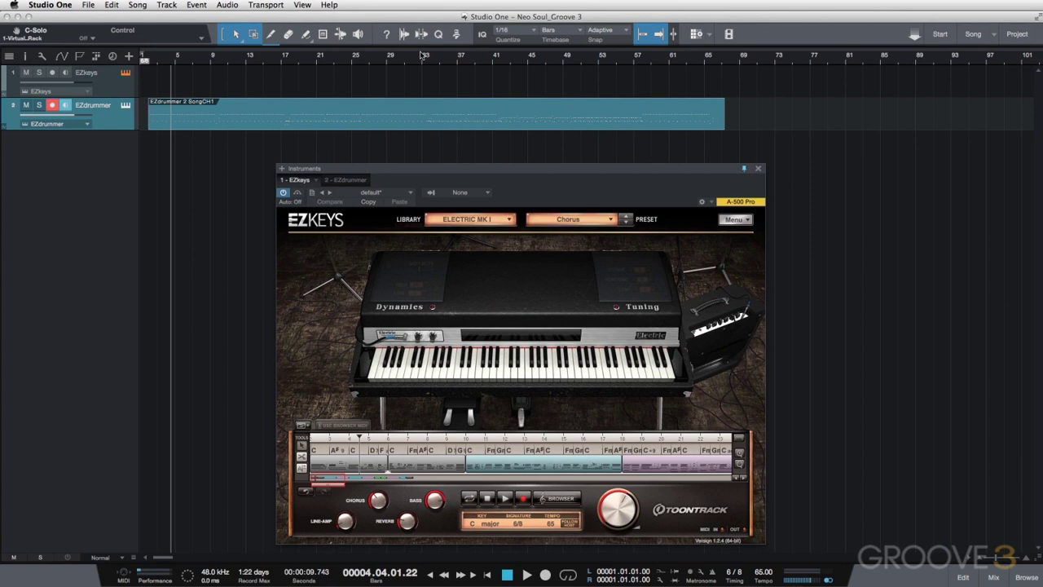
mouse_move(332, 486)
left_mouse_down()
mouse_move(405, 486)
mouse_move(316, 486)
mouse_move(349, 480)
left_mouse_up()
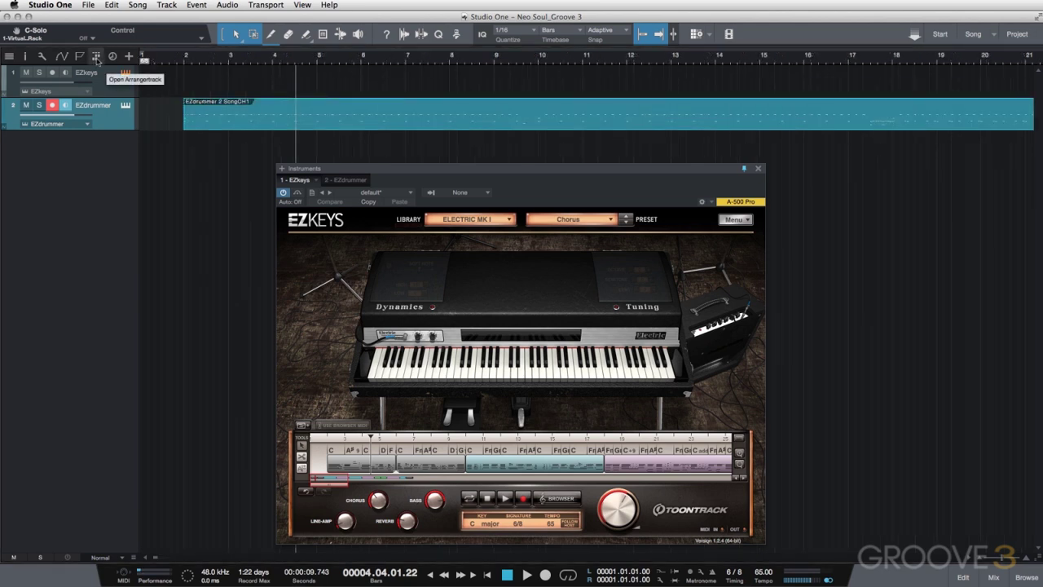
Show the Arranger track and draw the first section on it with the Paint tool, from bar 2 to bar 10
left_click(96, 57)
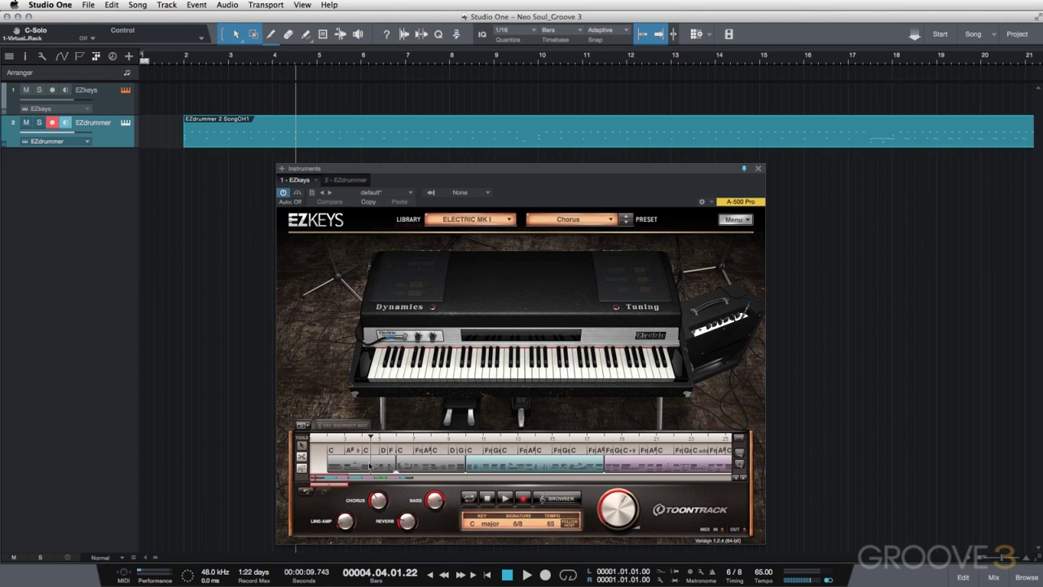
left_click_drag(348, 481, 336, 481)
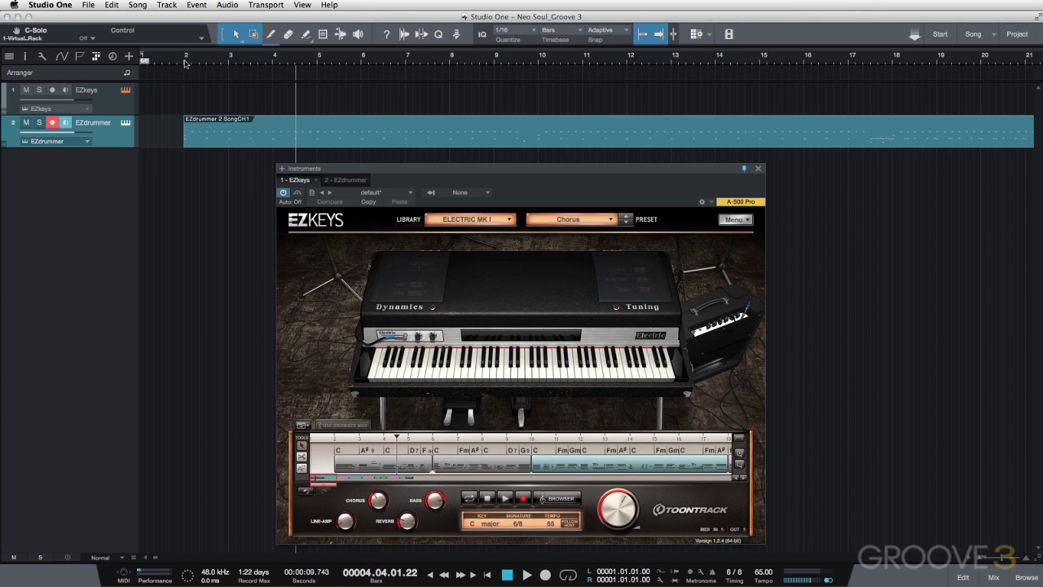
key("3")
key("4")
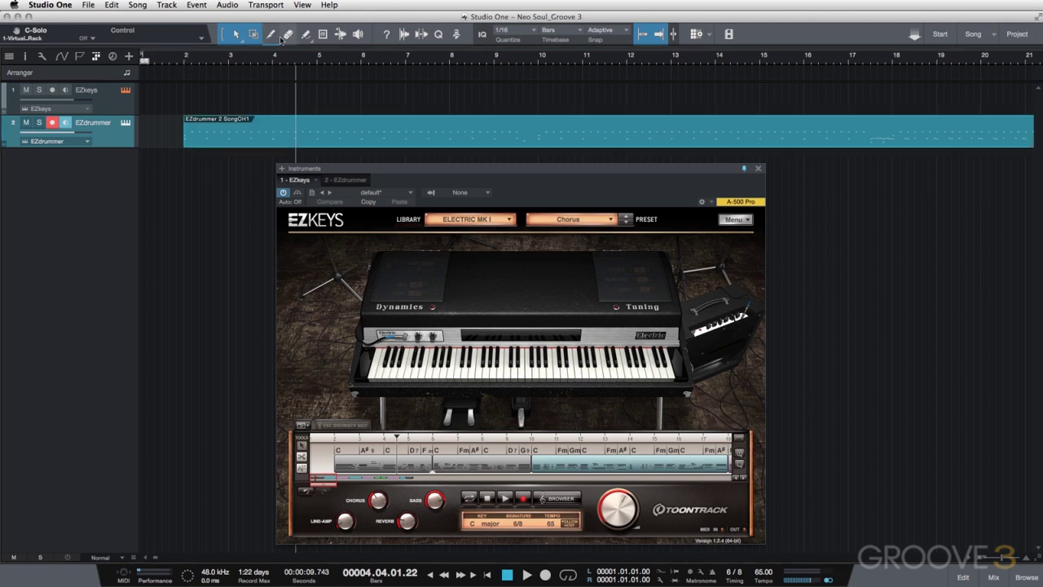
key("5")
left_click_drag(189, 71, 528, 69)
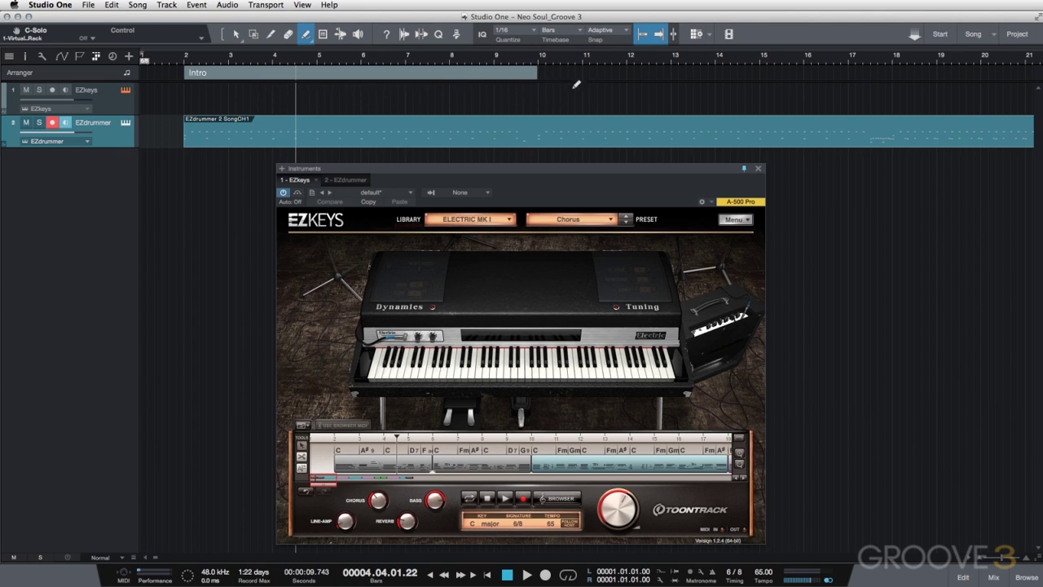
Draw three more adjoining arranger sections, from bar 10 to 18, bar 18 to 26 and bar 26 to 34
scroll(578, 84, "right", 6)
scroll(465, 460, "right", 3)
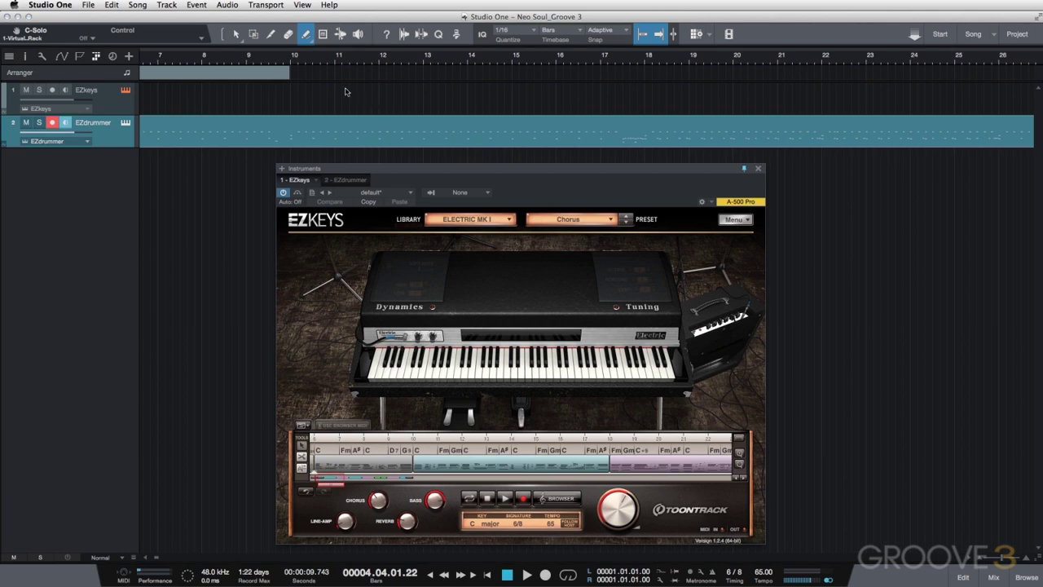
left_click_drag(291, 73, 643, 72)
scroll(334, 73, "right", 5)
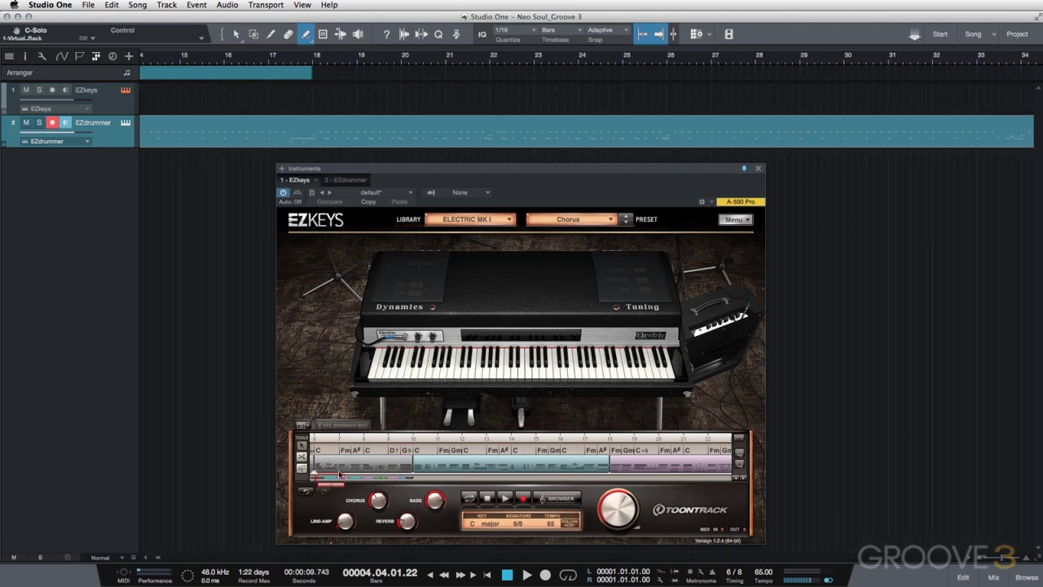
scroll(330, 481, "right", 5)
left_click_drag(315, 74, 667, 81)
scroll(434, 463, "right", 5)
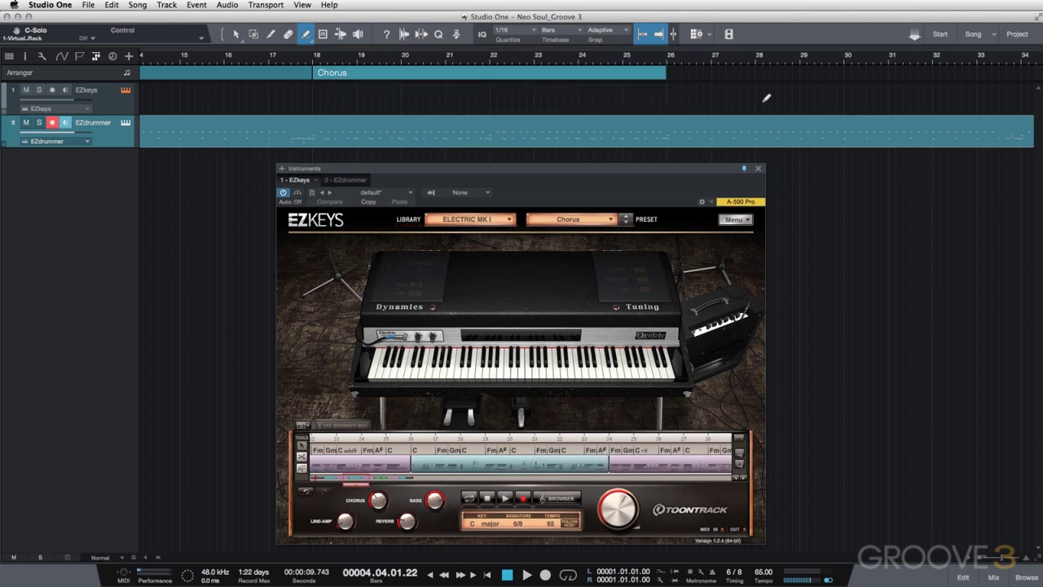
scroll(736, 93, "right", 5)
left_click_drag(435, 67, 777, 66)
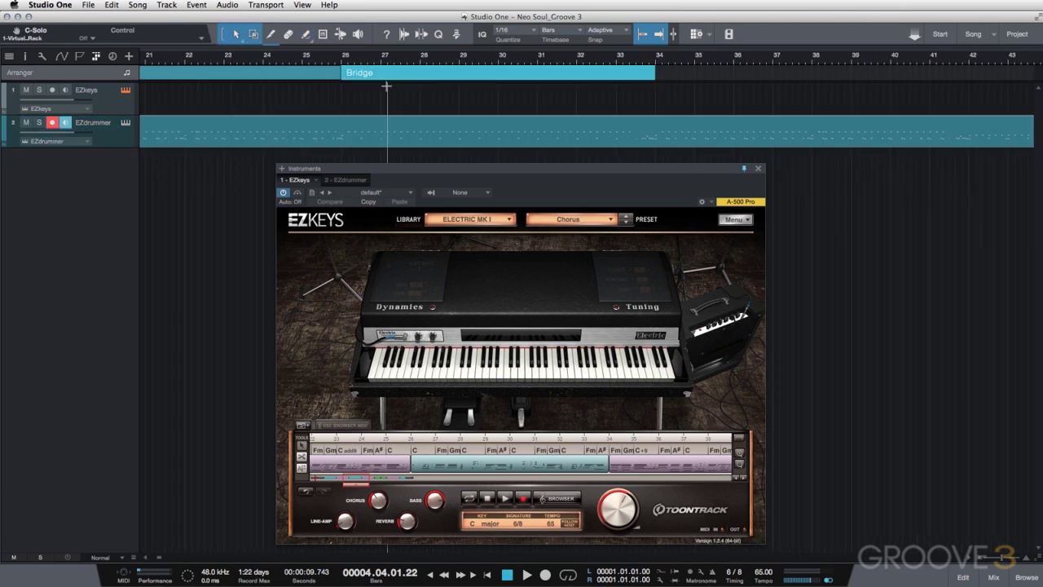
Rename the arranger section starting at bar 10 as Verse 1
scroll(386, 86, "left", 10)
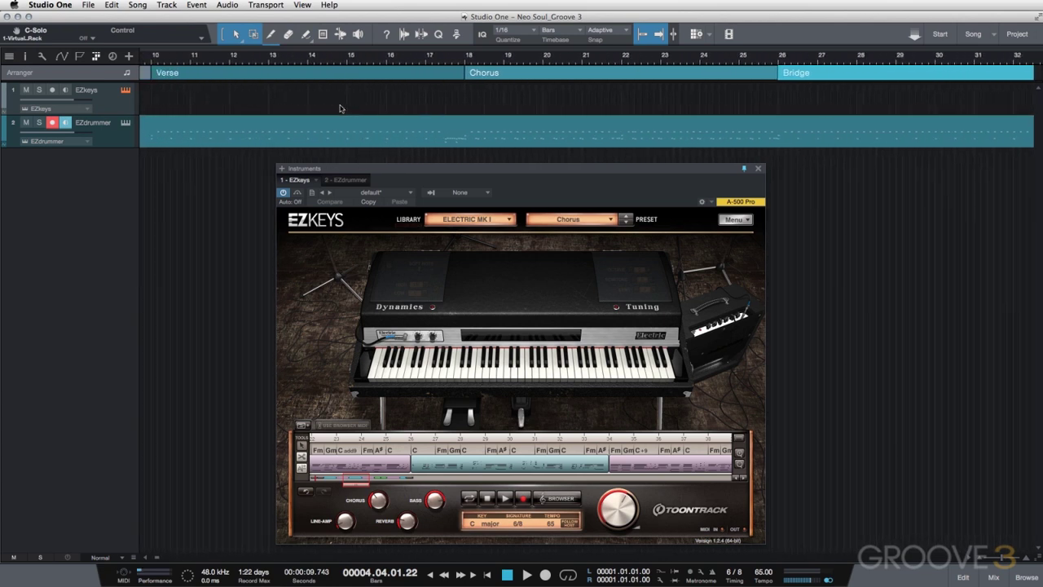
scroll(340, 108, "left", 2)
right_click(228, 59)
right_click(250, 73)
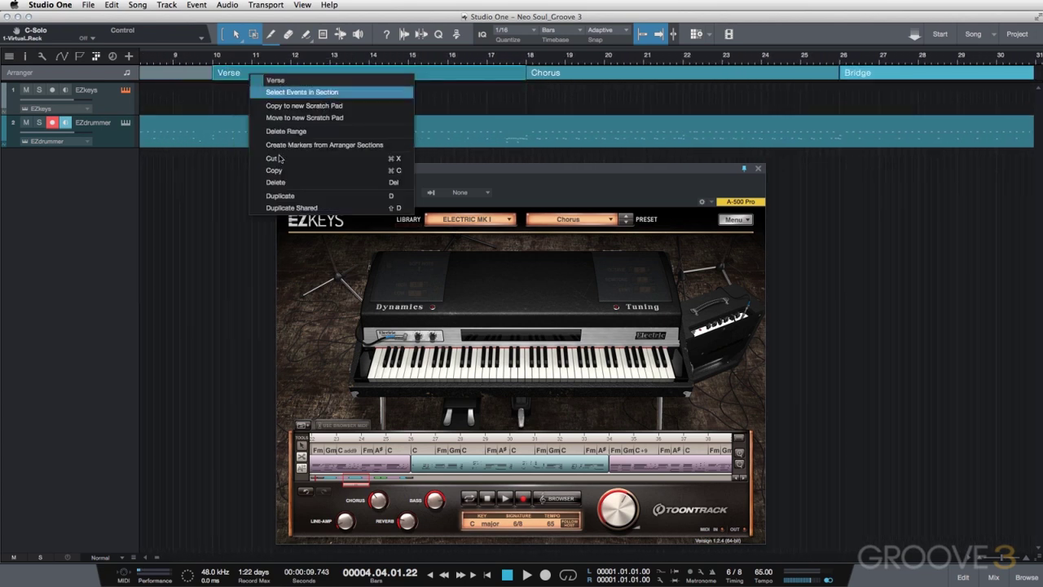
left_click(275, 83)
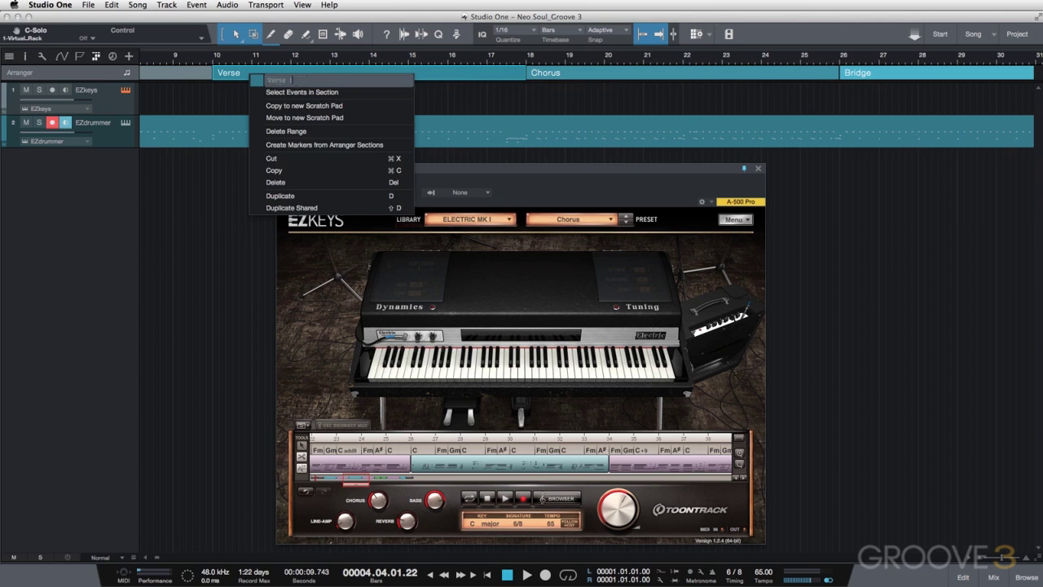
type("1")
key("Return")
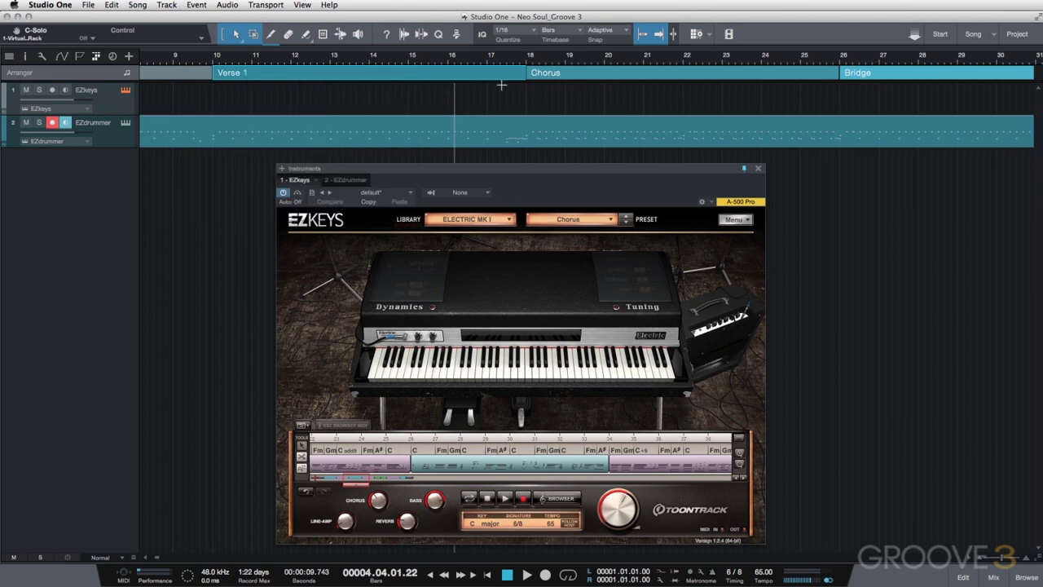
Rename the arranger section starting at bar 18 as Chorus 1
right_click(557, 72)
left_click(579, 81)
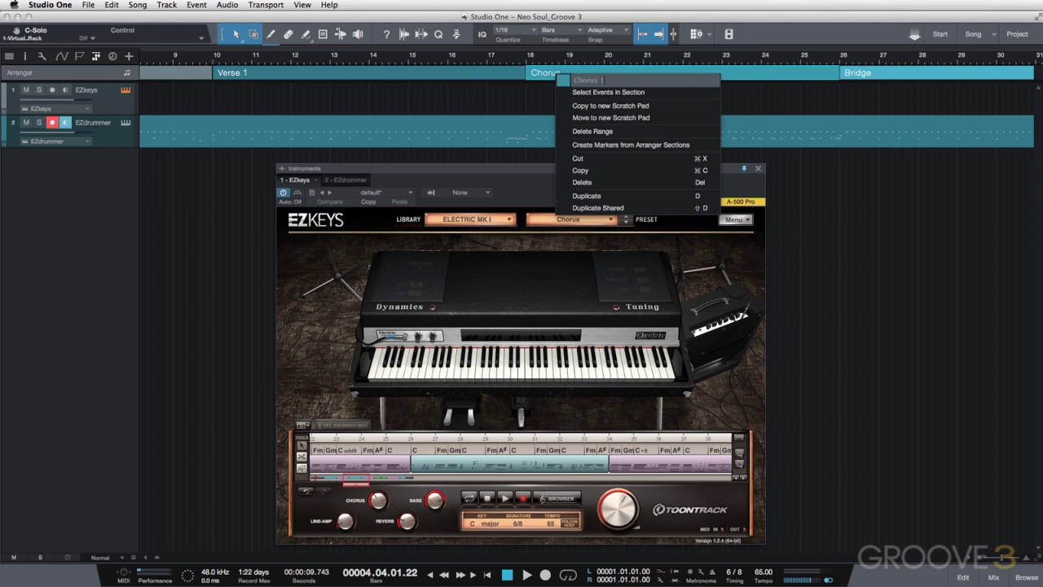
type("1")
key("Return")
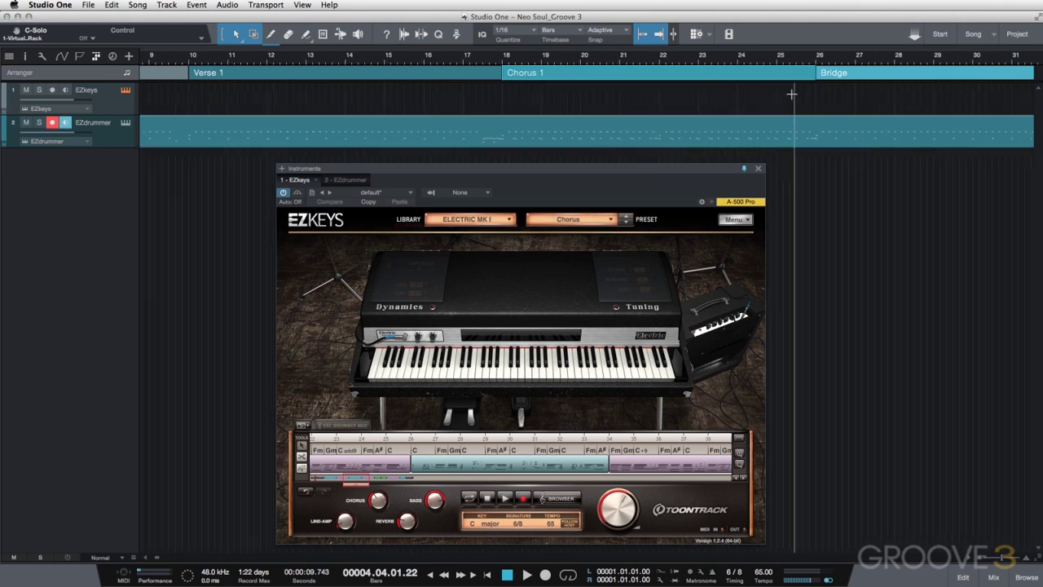
Rename the arranger section starting at bar 26 as Verse 2
scroll(792, 94, "right", 5)
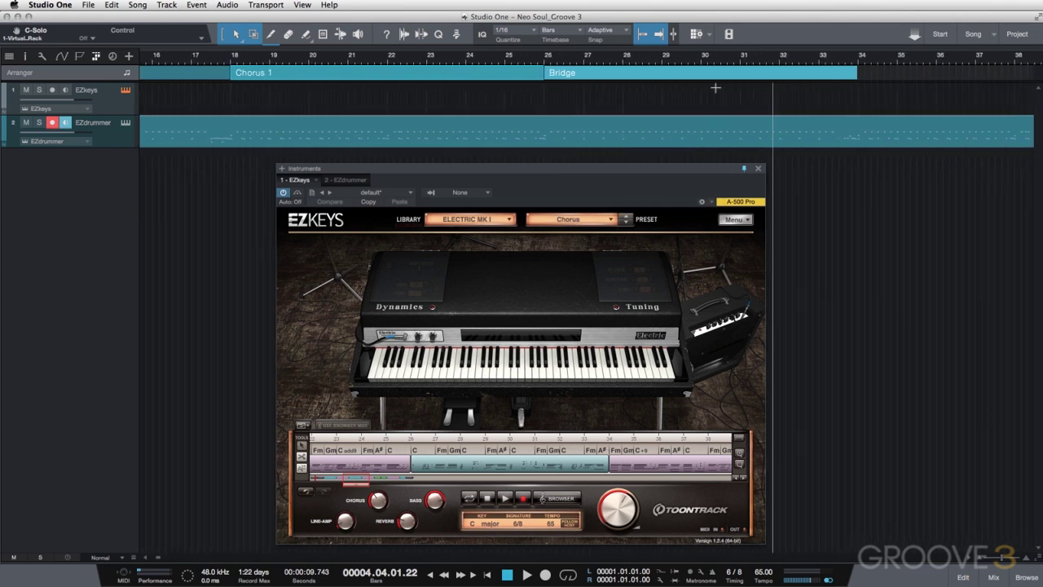
right_click(585, 75)
type("Verse 2")
key("Return")
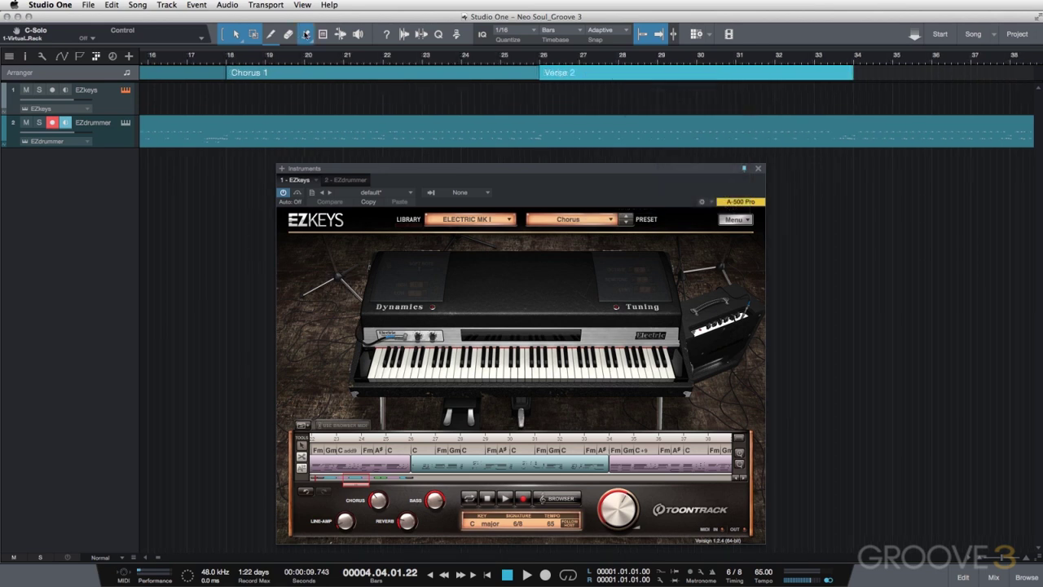
Draw an arranger section from bar 34 to bar 42 and rename it Chorus 2
key("5")
scroll(803, 83, "right", 3)
scroll(805, 81, "right", 5)
left_click_drag(401, 73, 711, 75)
right_click(438, 76)
type("Chorus 2")
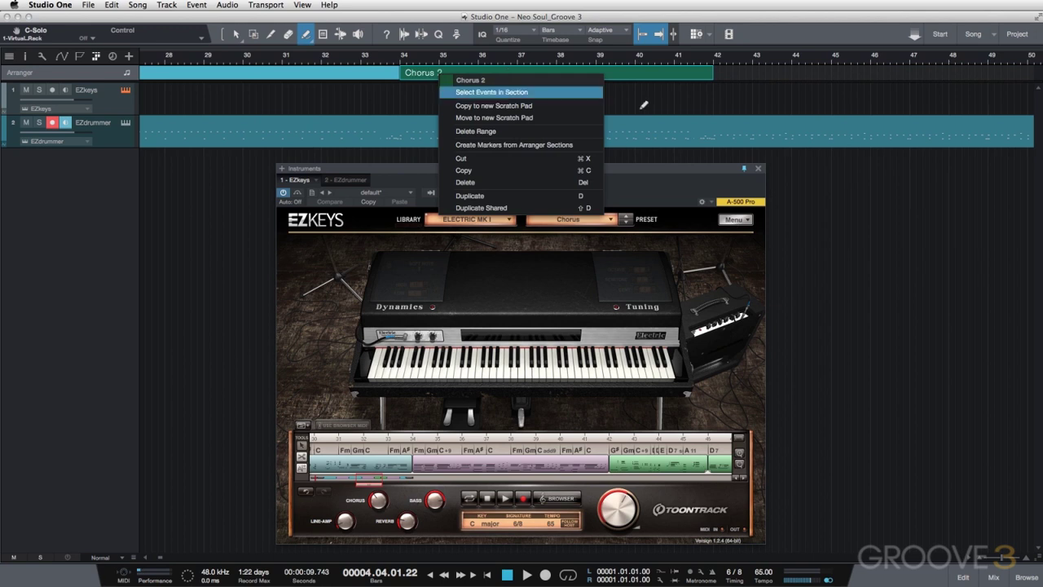
left_click(366, 482)
Draw an arranger section from bar 42 to bar 50 and rename it Bridge
left_click_drag(359, 486, 370, 486)
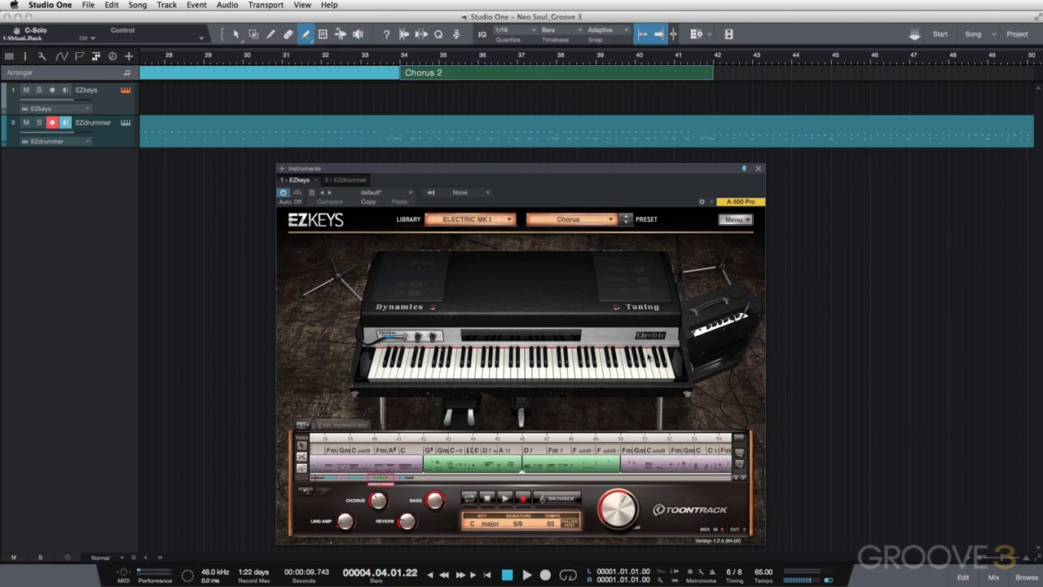
scroll(505, 77, "right", 8)
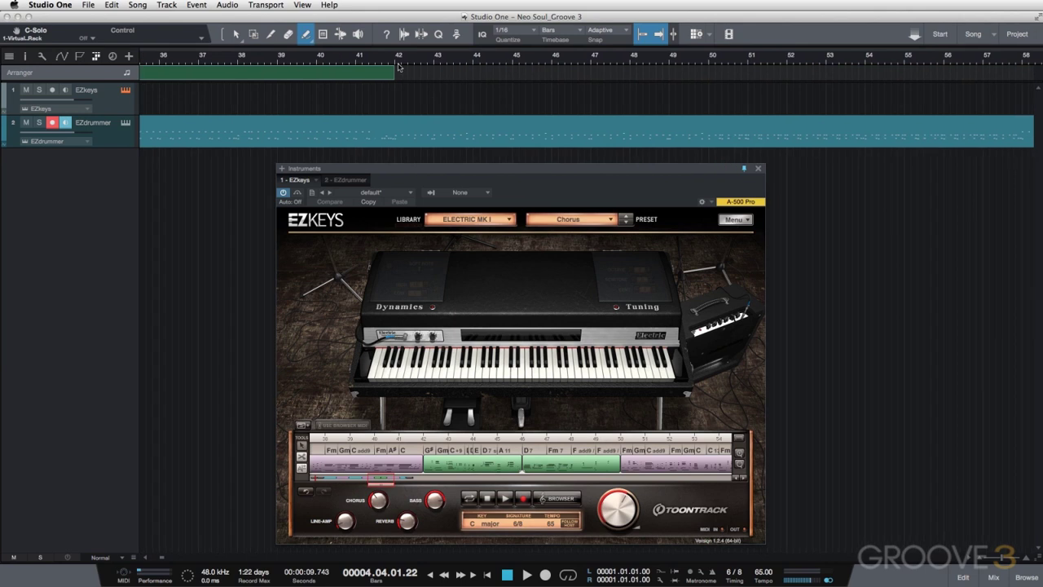
left_click_drag(398, 74, 707, 74)
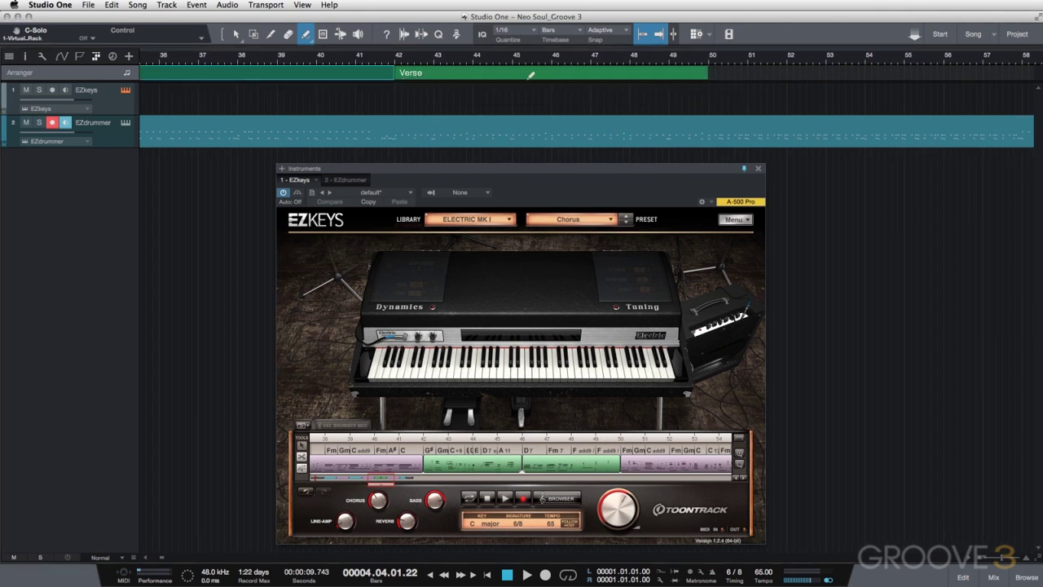
right_click(476, 74)
left_click(495, 84)
type("Bridge")
key("Return")
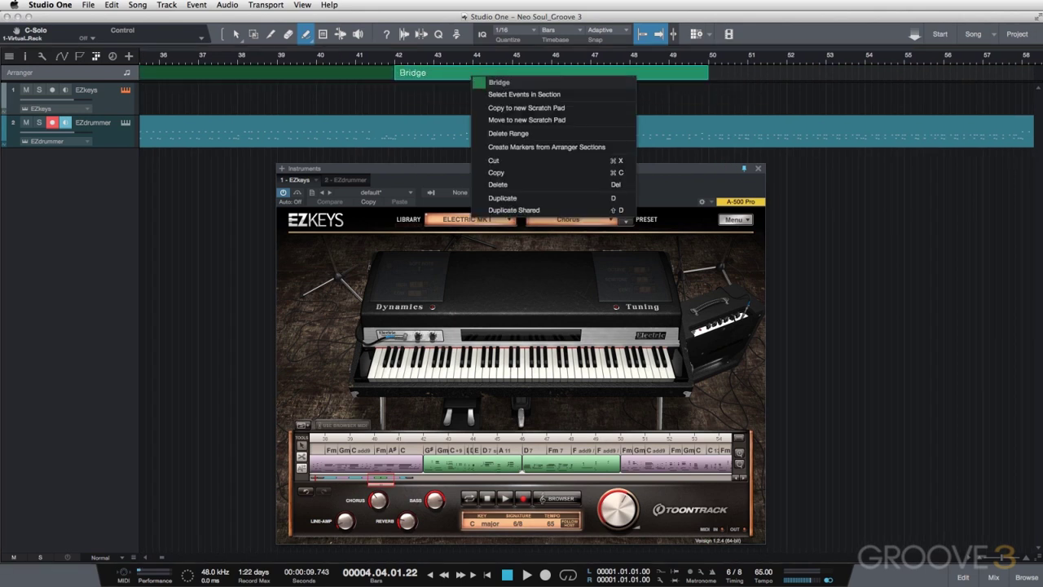
left_click(381, 481)
left_click_drag(386, 481, 396, 481)
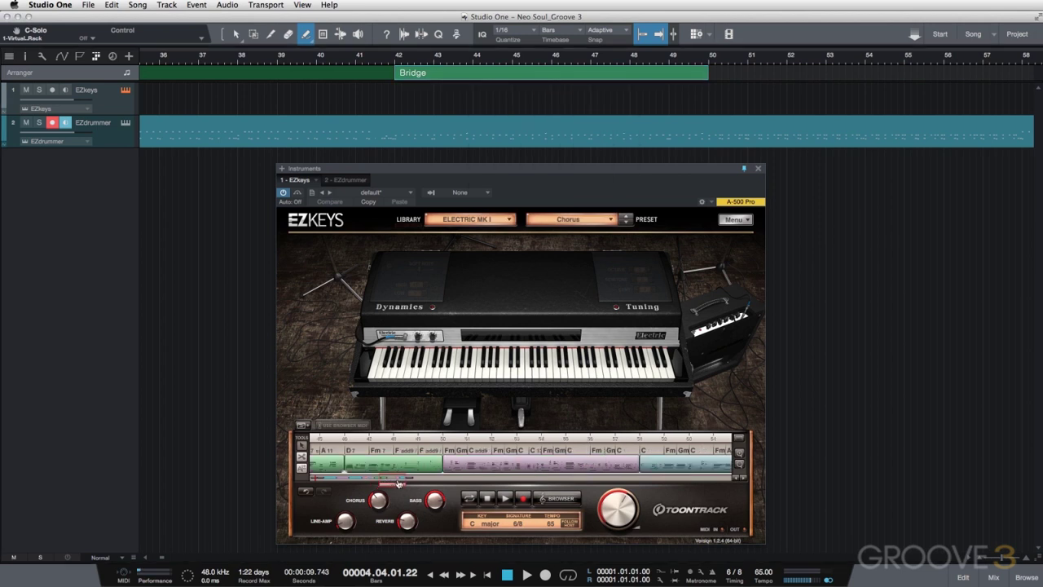
Draw an arranger section from bar 50 to bar 58 and rename it Chorus 3
scroll(764, 75, "right", 5)
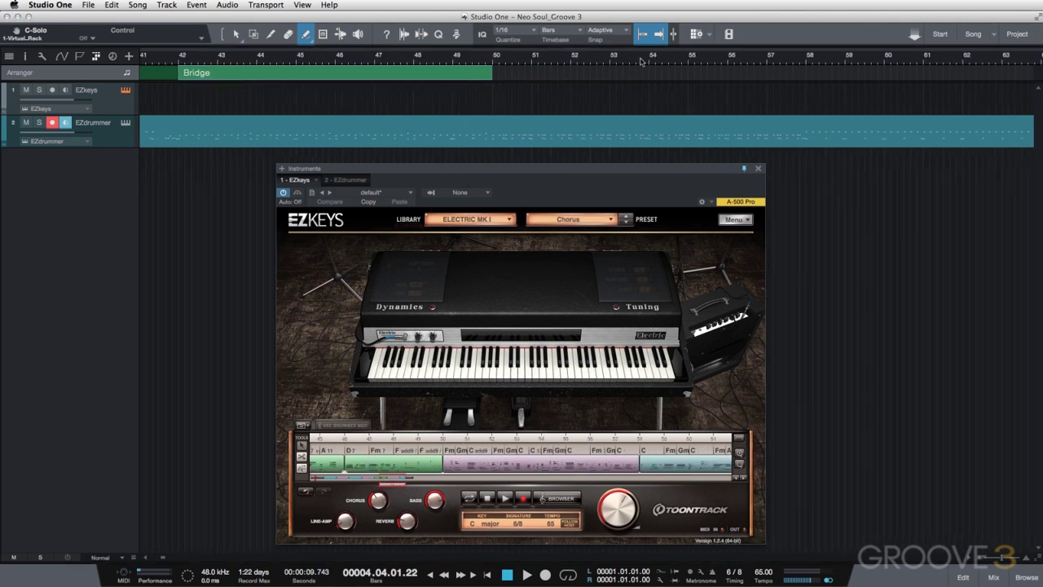
left_click_drag(406, 74, 718, 85)
right_click(459, 75)
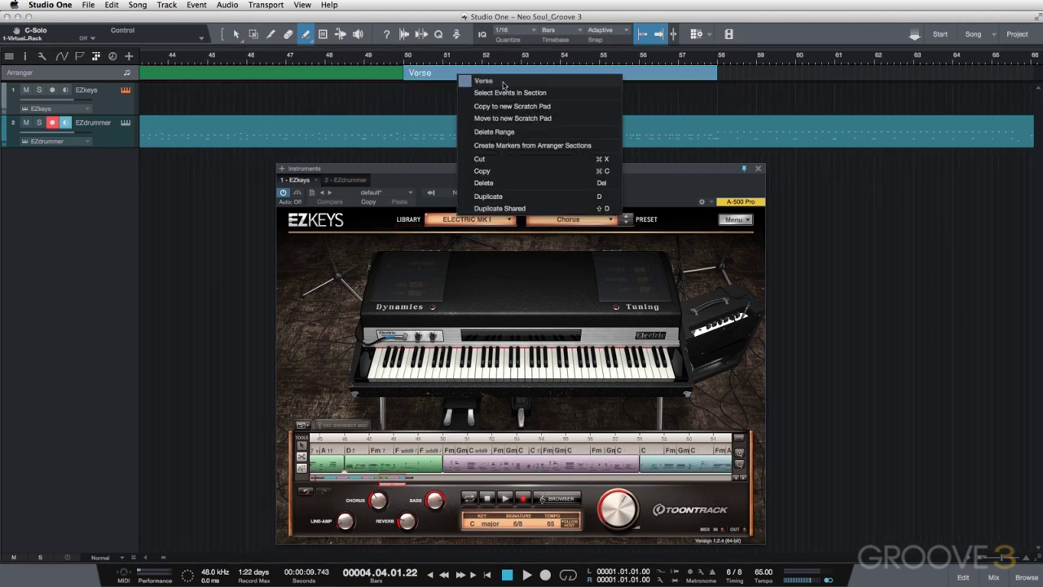
type("3")
key("Return")
Draw an arranger section from bar 58 to bar 67 and rename it Outro
left_click_drag(390, 480, 402, 481)
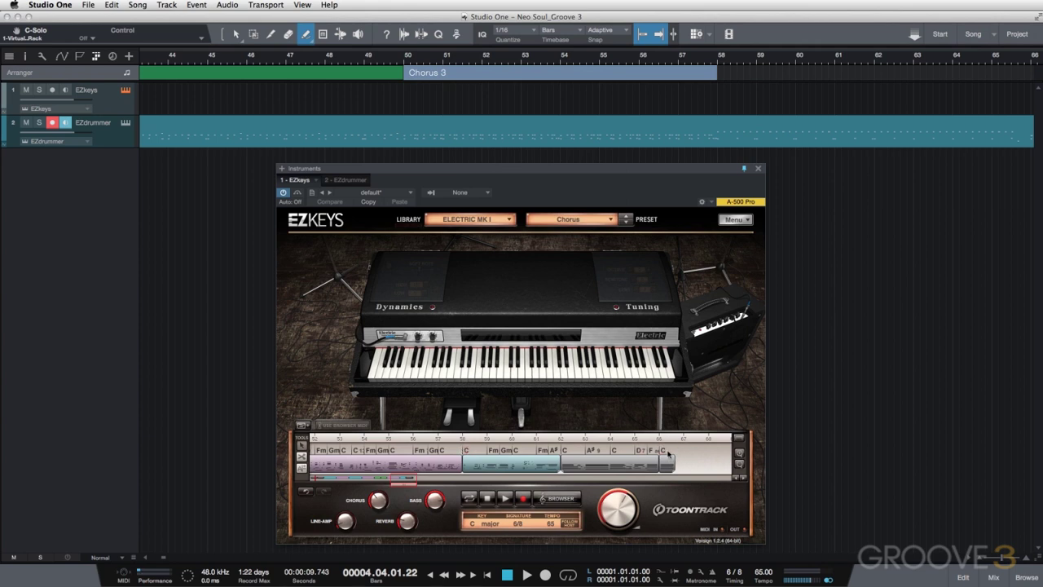
scroll(728, 96, "right", 5)
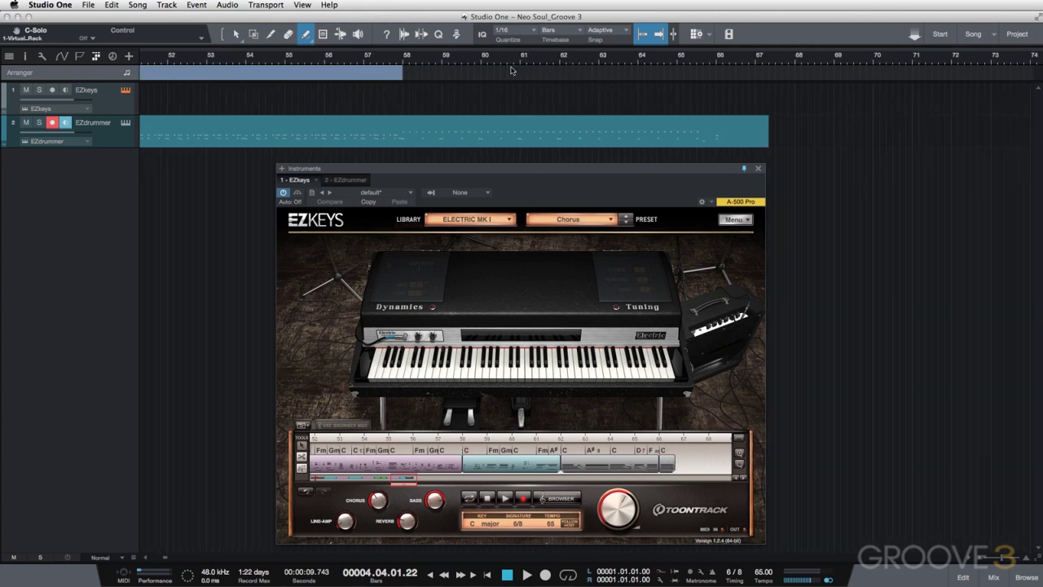
right_click(424, 74)
left_click(445, 83)
type("Outro")
key("Return")
left_click(235, 34)
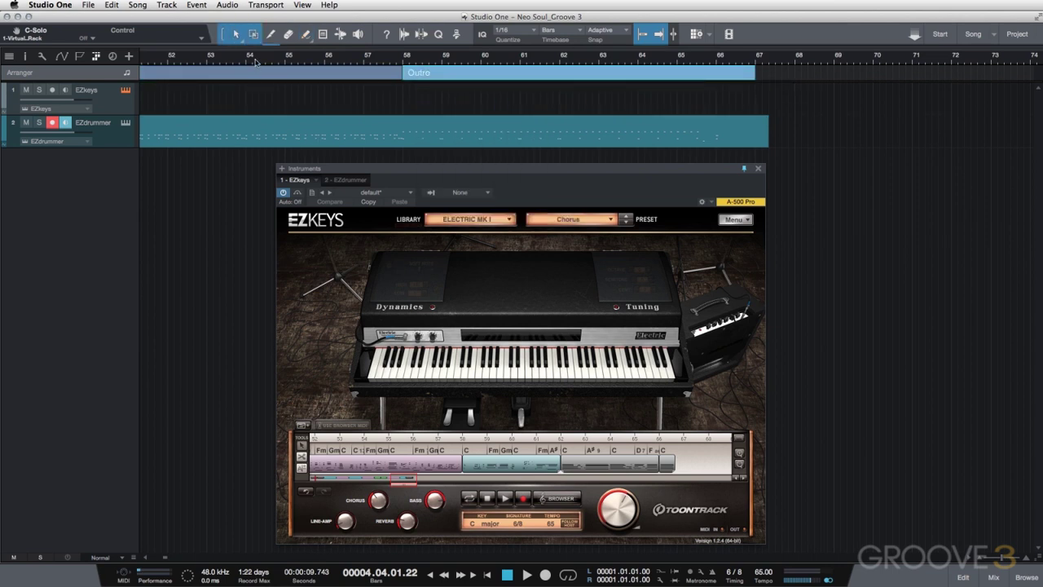
Play the song from the Intro, jump playback to the start of each arranger section through the Outro, and stop
scroll(259, 55, "down", 6)
scroll(259, 56, "down", 3)
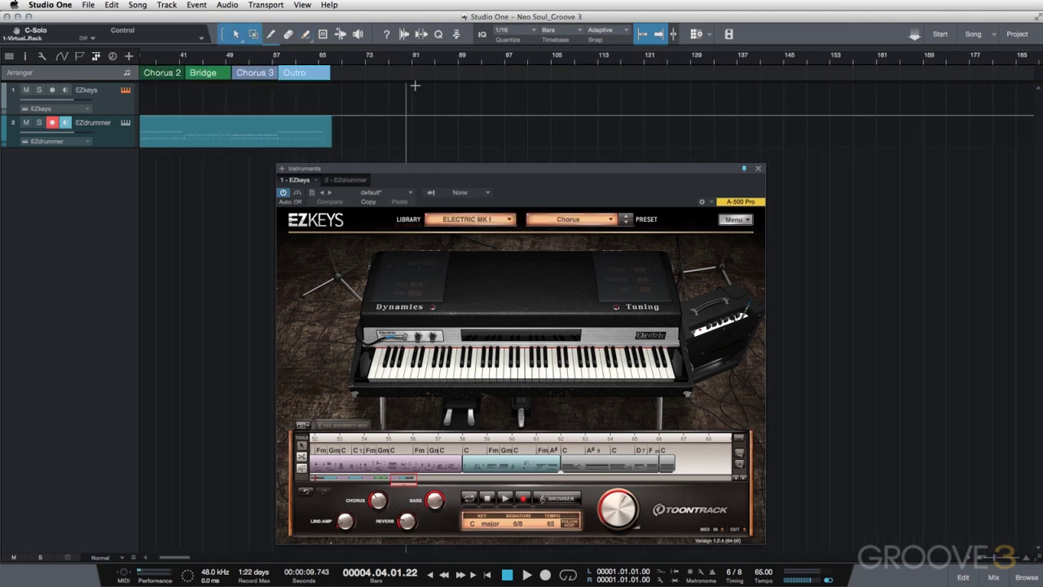
scroll(414, 86, "left", 5)
scroll(309, 75, "up", 3)
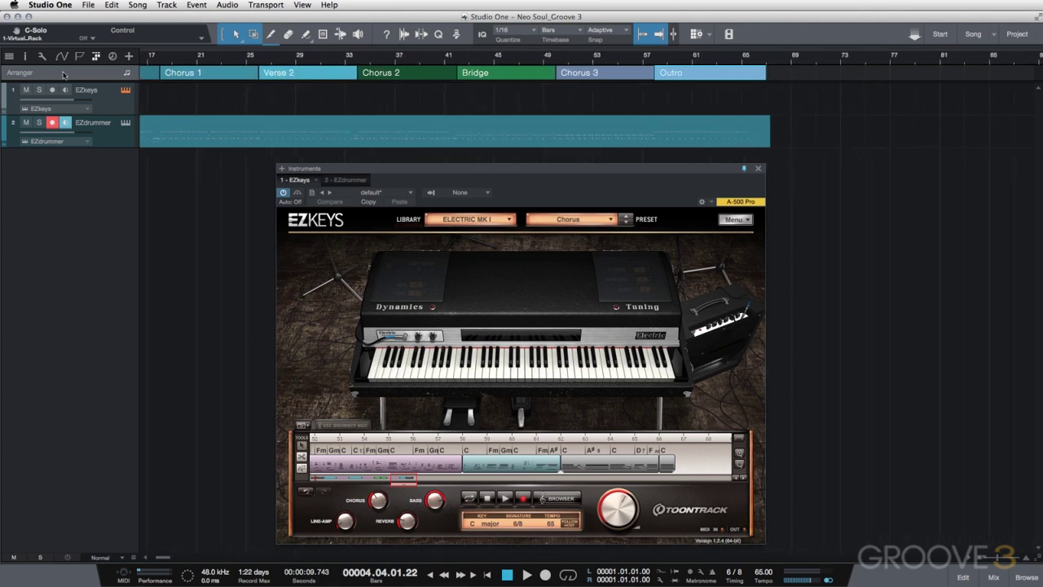
scroll(233, 158, "left", 5)
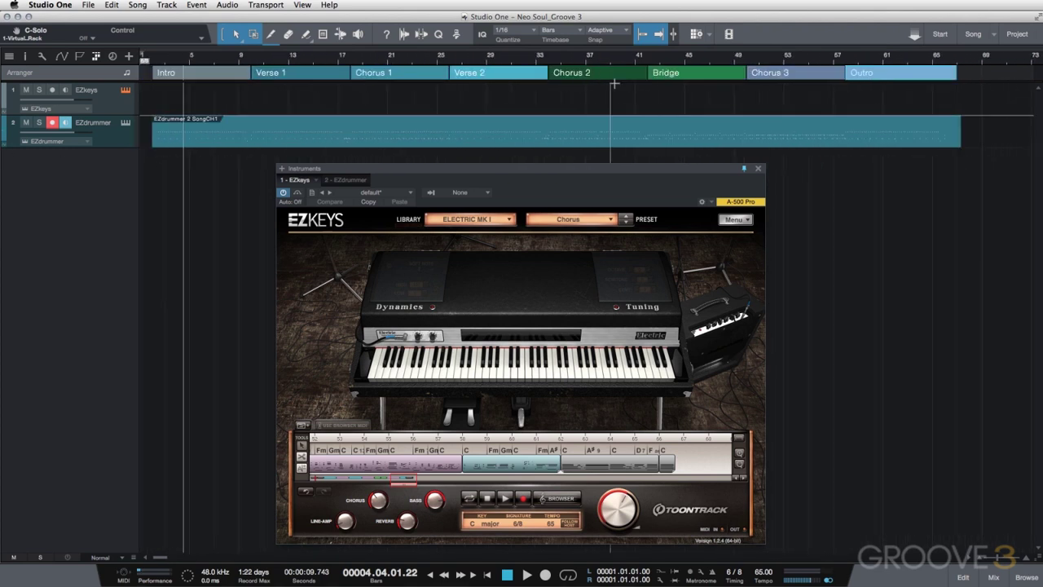
left_click(151, 60)
key("space")
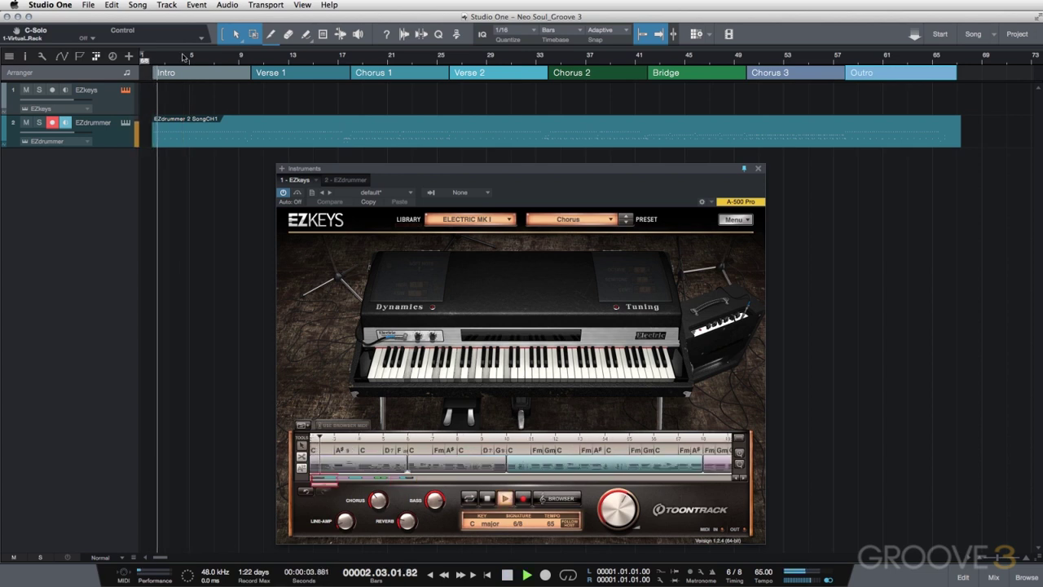
left_click(250, 59)
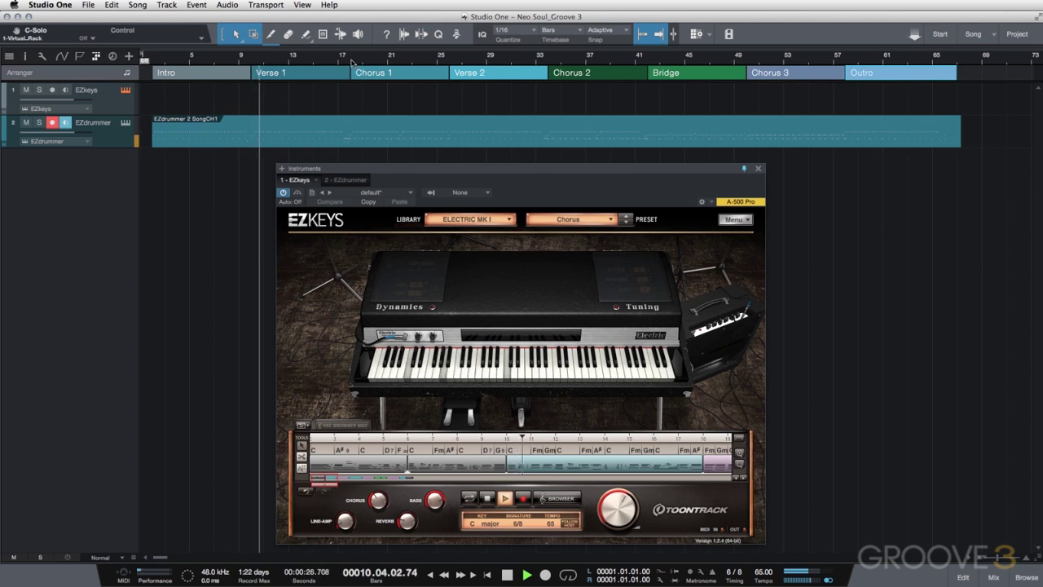
left_click(352, 59)
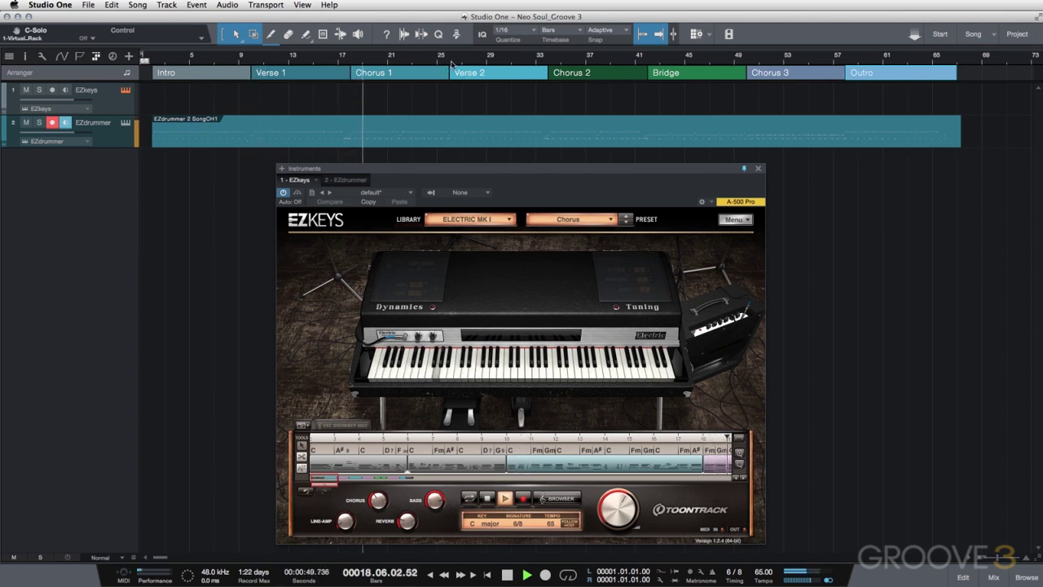
left_click(452, 62)
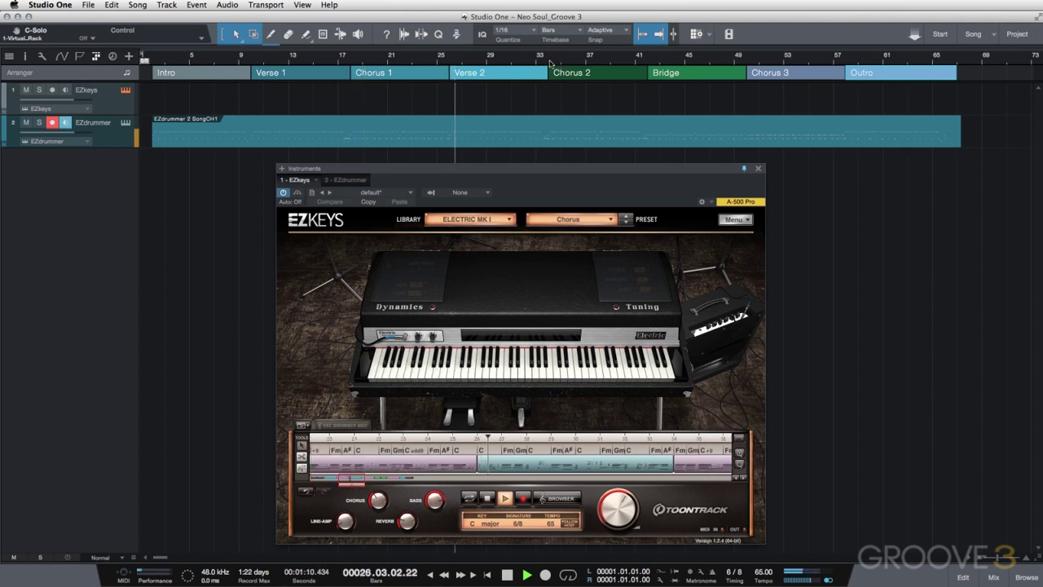
left_click(549, 62)
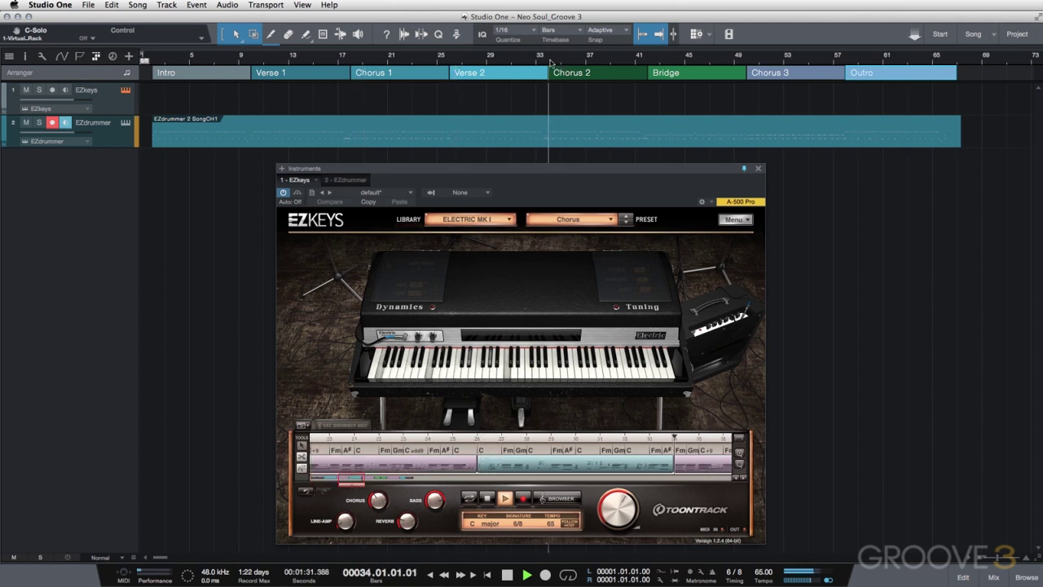
left_click(648, 62)
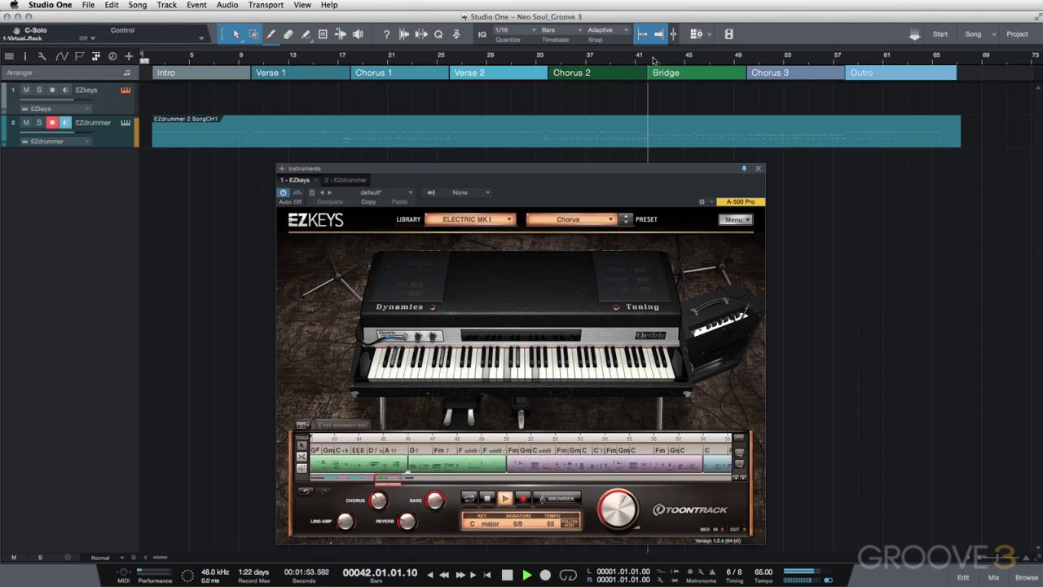
left_click(748, 62)
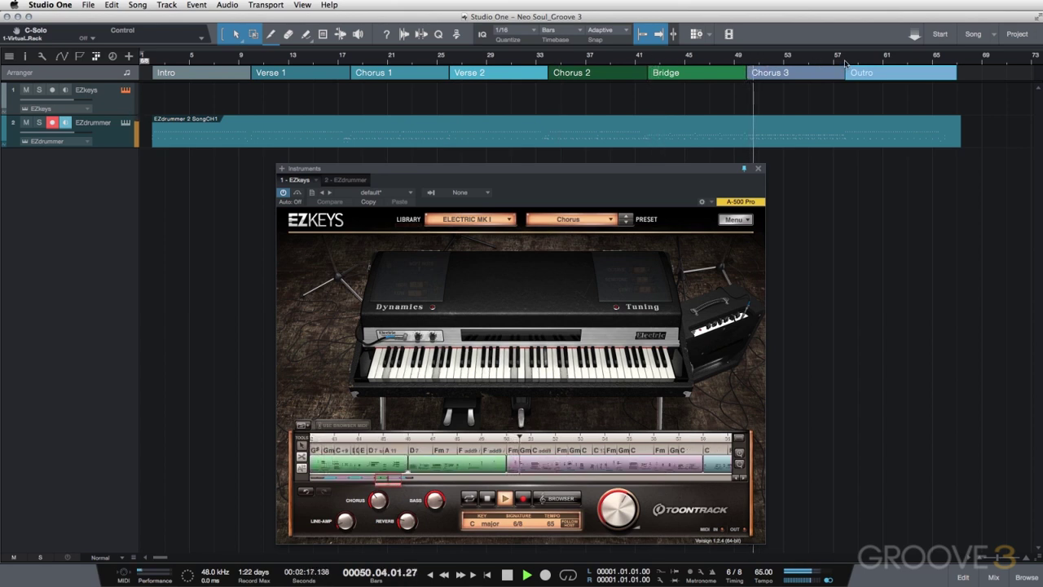
left_click(845, 63)
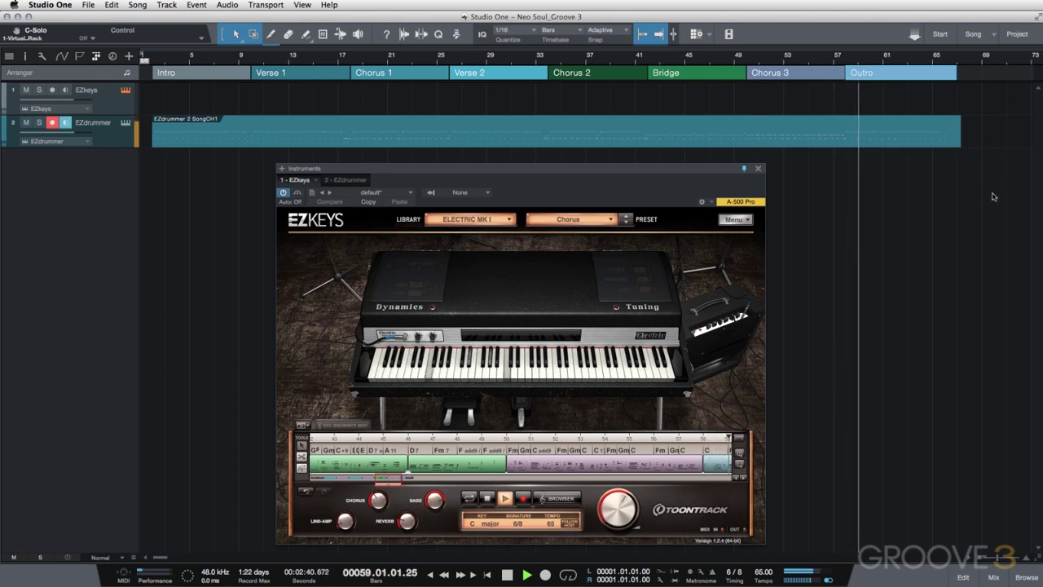
key("space")
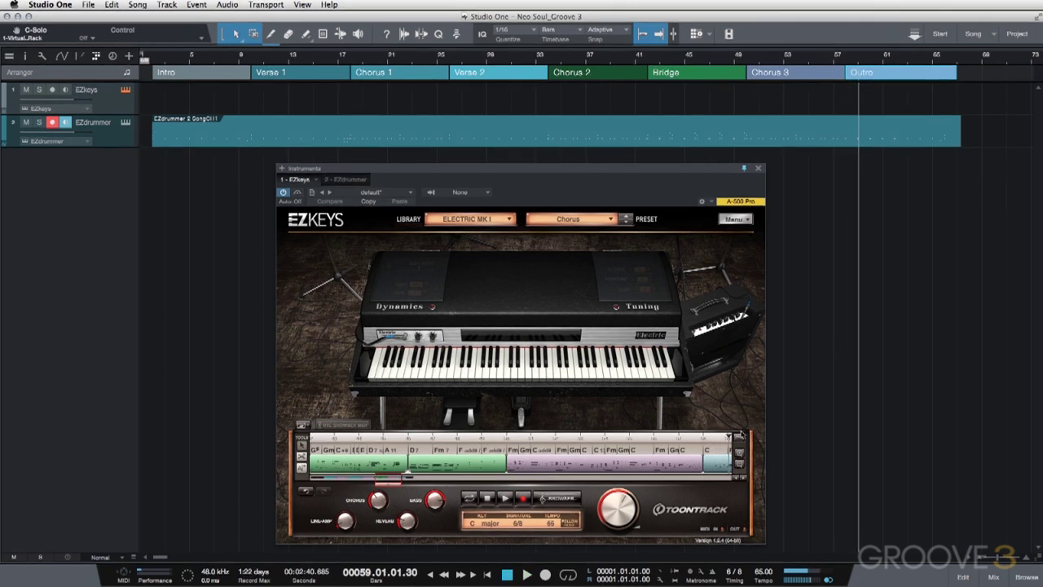